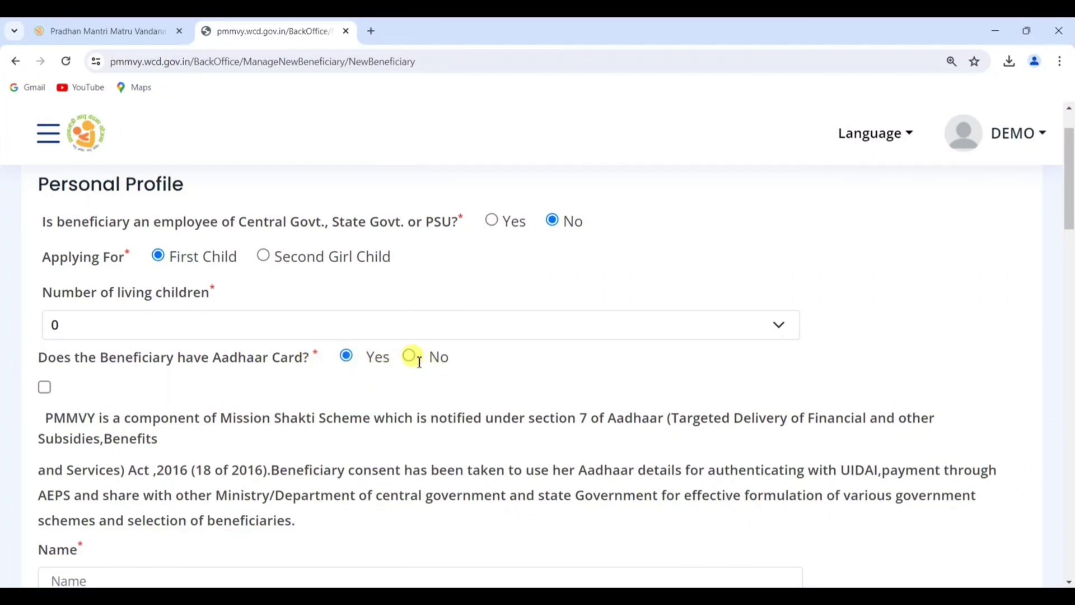
- Tick the beneficiary's Aadhaar consent declaration in the Personal Profile section
{"action": "scroll", "coordinate": [416, 378], "scroll_direction": "down", "scroll_amount": 2}
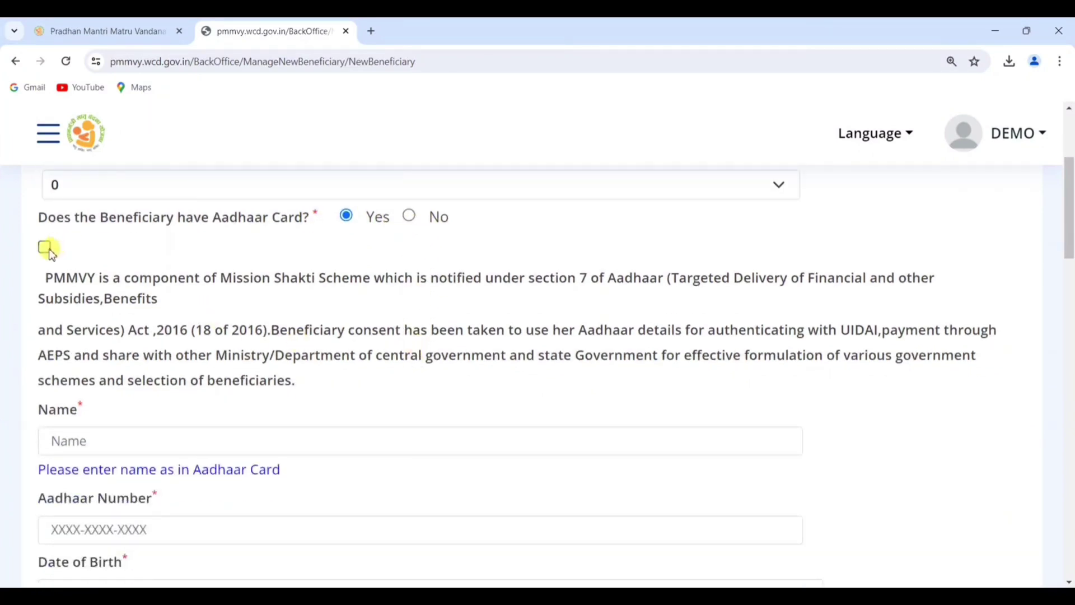
{"action": "left_click", "coordinate": [45, 247]}
- Review the Name, Aadhaar Number and Date of Birth fields of the personal profile, including the birth date calendar
{"action": "scroll", "coordinate": [129, 283], "scroll_direction": "down", "scroll_amount": 2}
{"action": "left_click", "coordinate": [66, 301]}
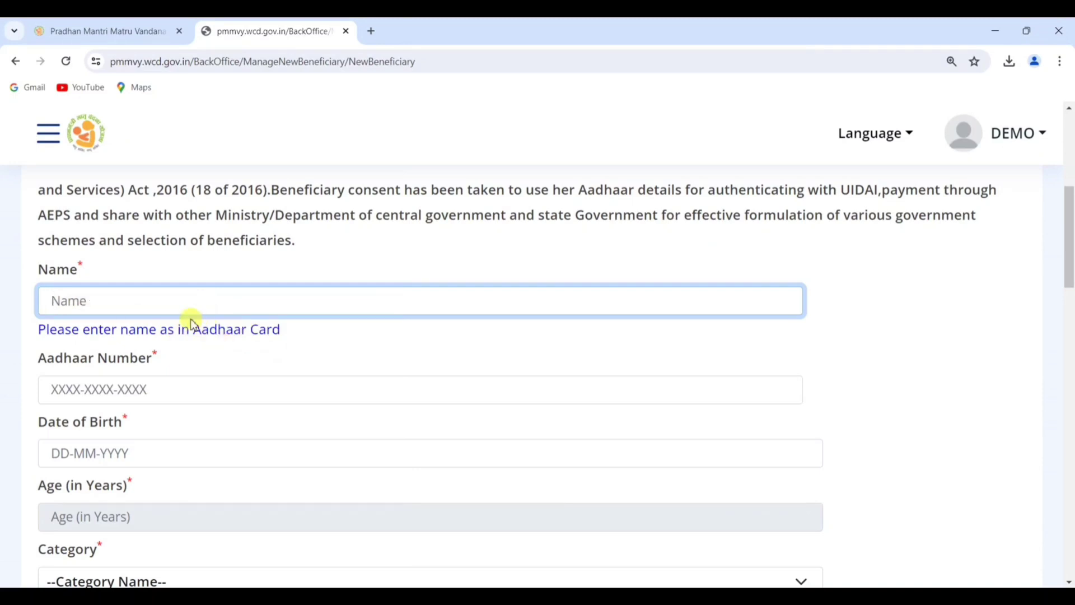
{"action": "scroll", "coordinate": [112, 289], "scroll_direction": "down", "scroll_amount": 1}
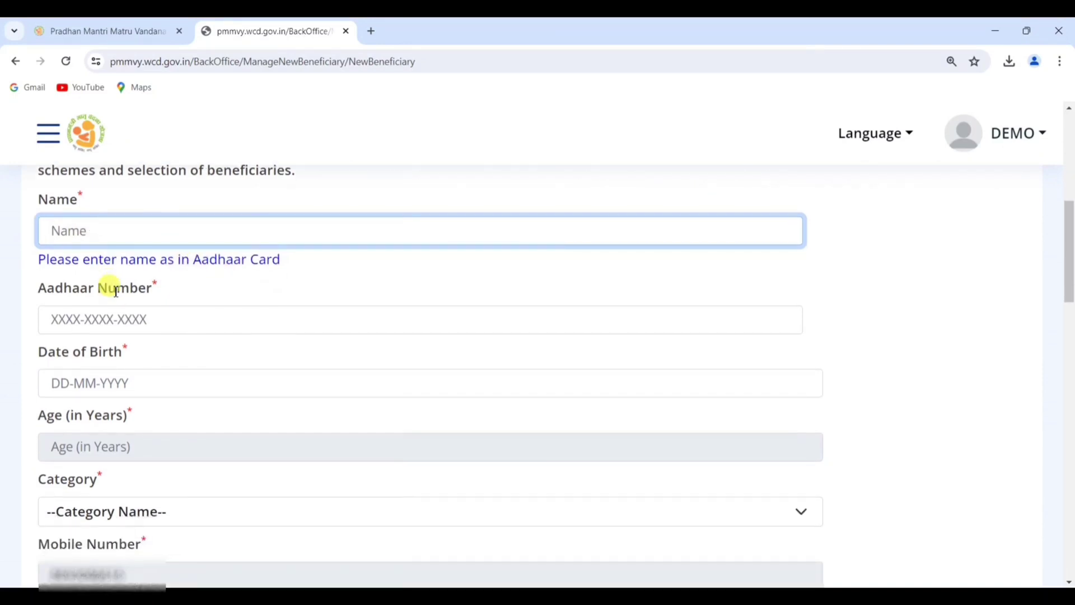
{"action": "left_click", "coordinate": [81, 315]}
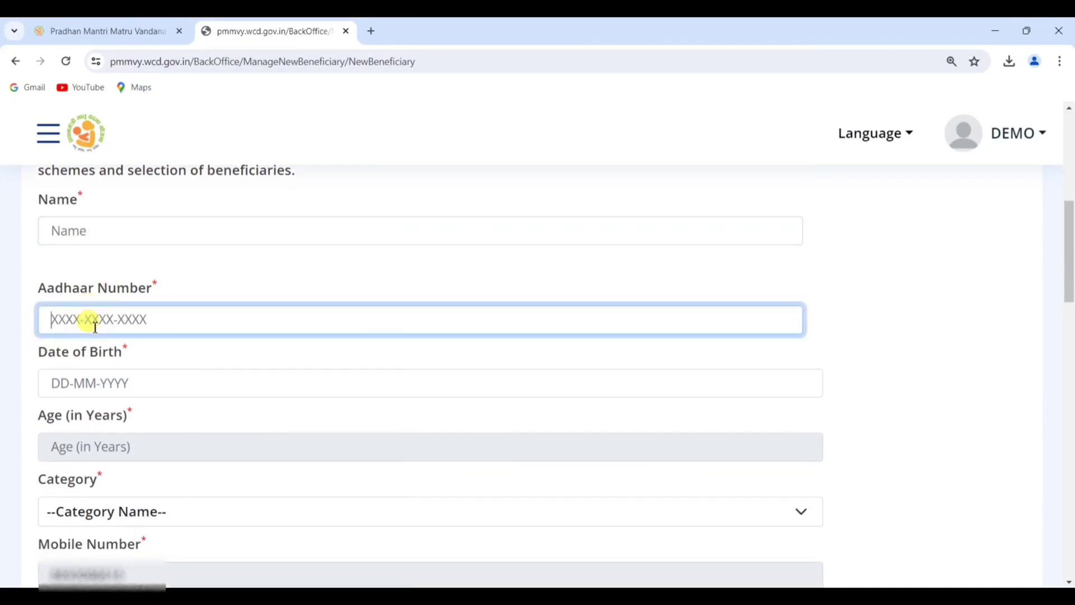
{"action": "scroll", "coordinate": [91, 318], "scroll_direction": "down", "scroll_amount": 2}
{"action": "left_click", "coordinate": [77, 247]}
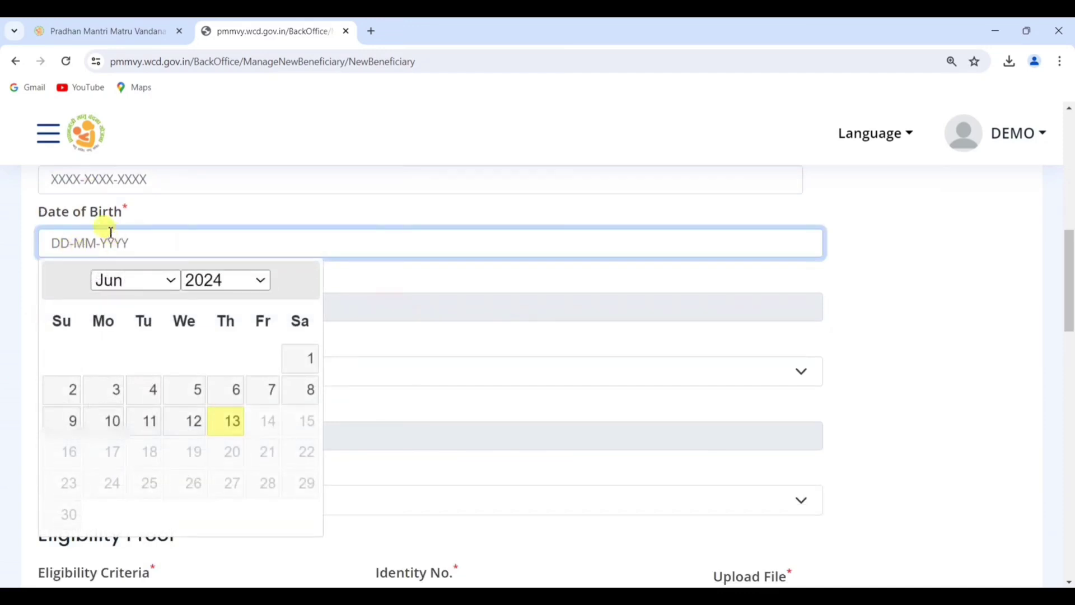
{"action": "left_click", "coordinate": [338, 288]}
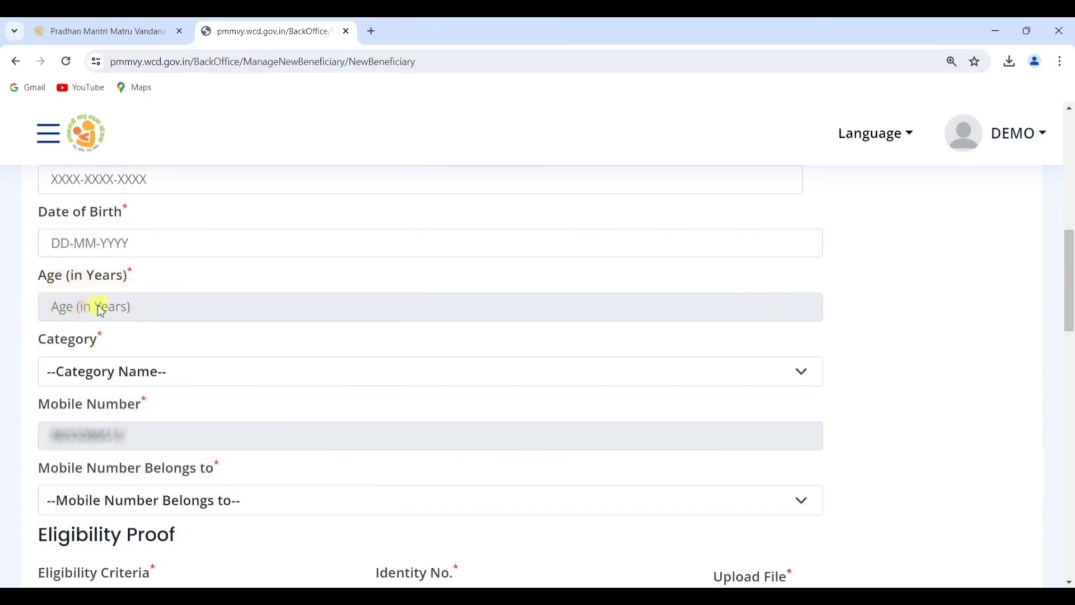
- Set the beneficiary's category to SC and mark the mobile number as belonging to Self
{"action": "scroll", "coordinate": [87, 305], "scroll_direction": "down", "scroll_amount": 1}
{"action": "left_click", "coordinate": [122, 302]}
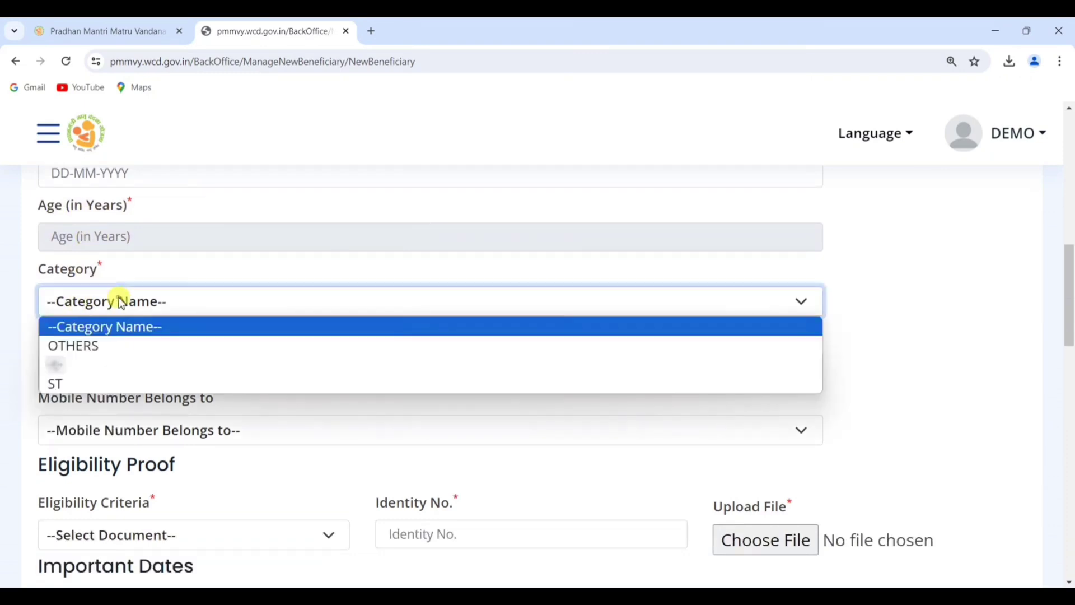
{"action": "left_click", "coordinate": [95, 365]}
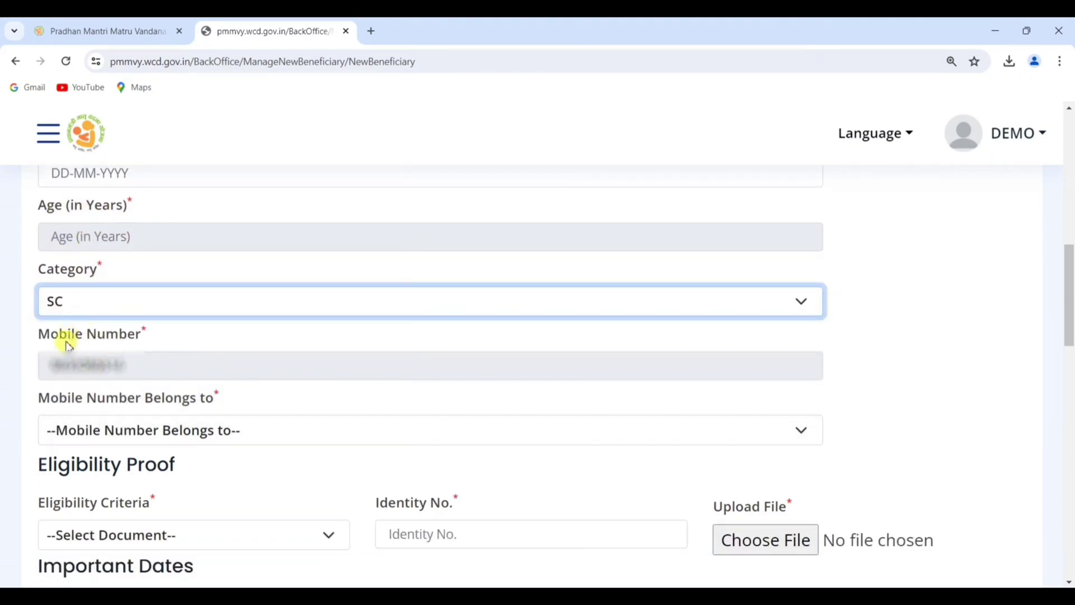
{"action": "scroll", "coordinate": [89, 369], "scroll_direction": "down", "scroll_amount": 1}
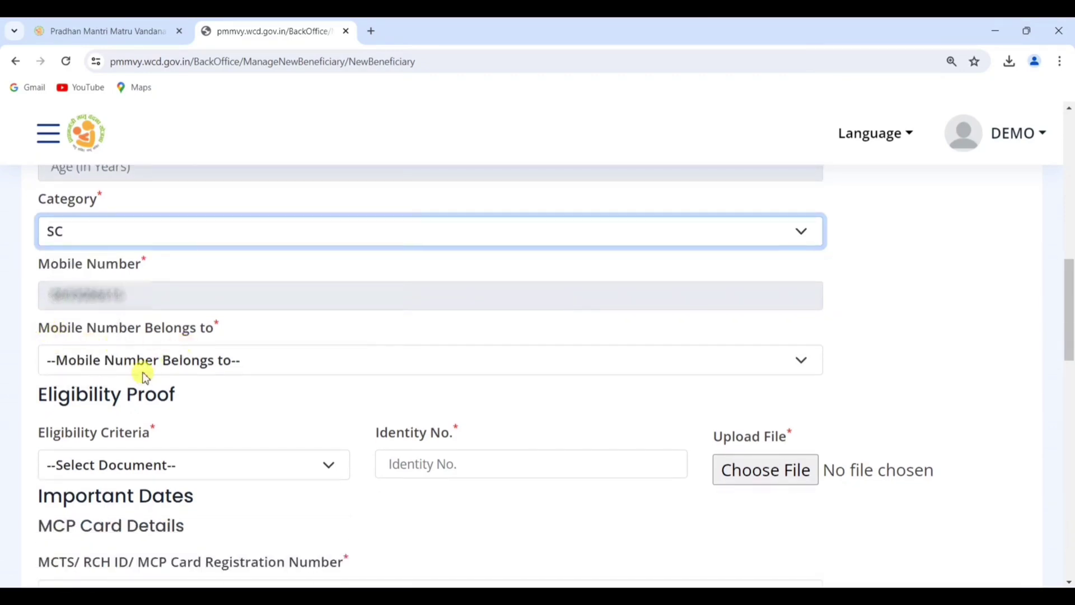
{"action": "left_click", "coordinate": [103, 368]}
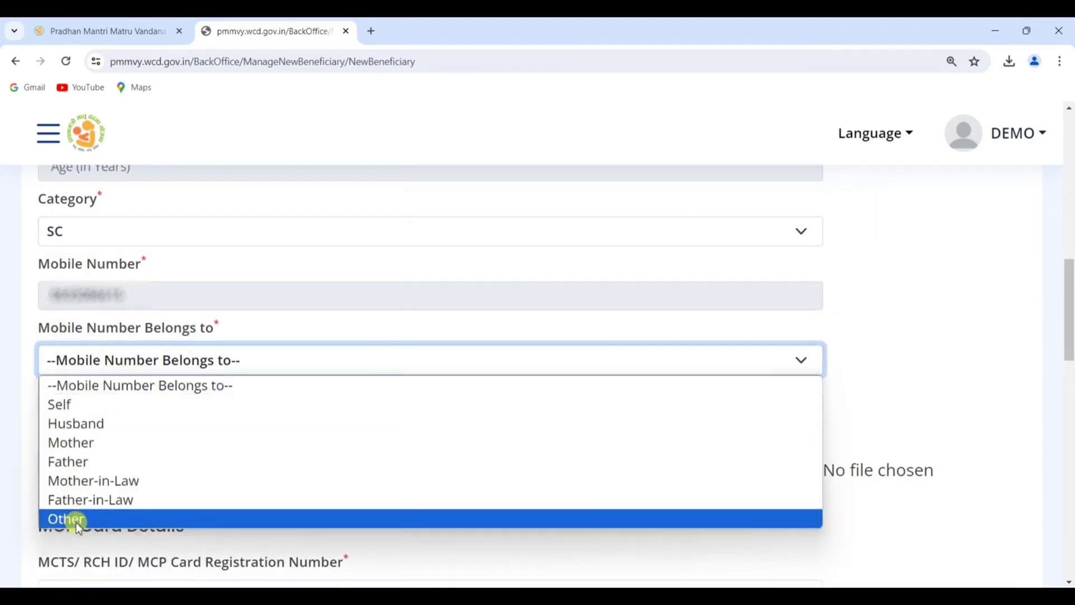
{"action": "left_click", "coordinate": [90, 406]}
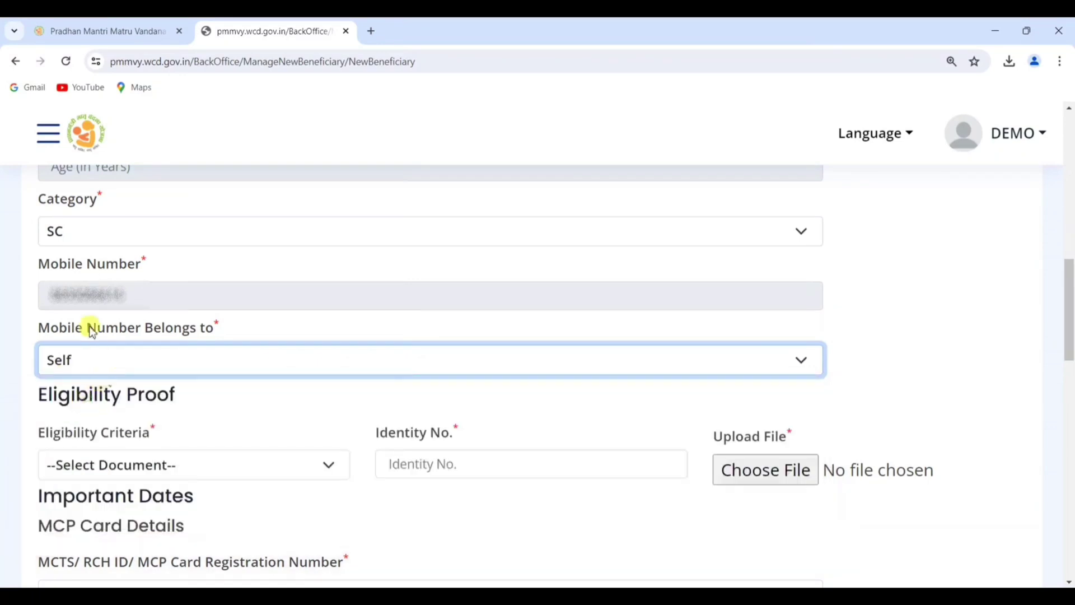
- Set the Eligibility Proof criteria to "Women holding E-shram card"
{"action": "scroll", "coordinate": [89, 375], "scroll_direction": "down", "scroll_amount": 1}
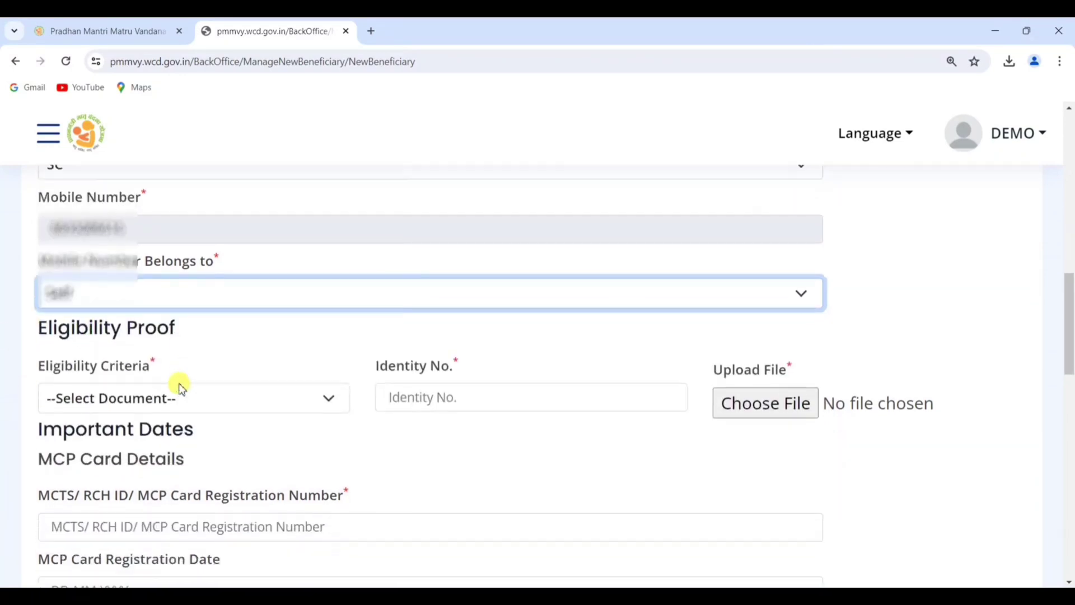
{"action": "left_click_drag", "start_coordinate": [39, 321], "coordinate": [183, 336]}
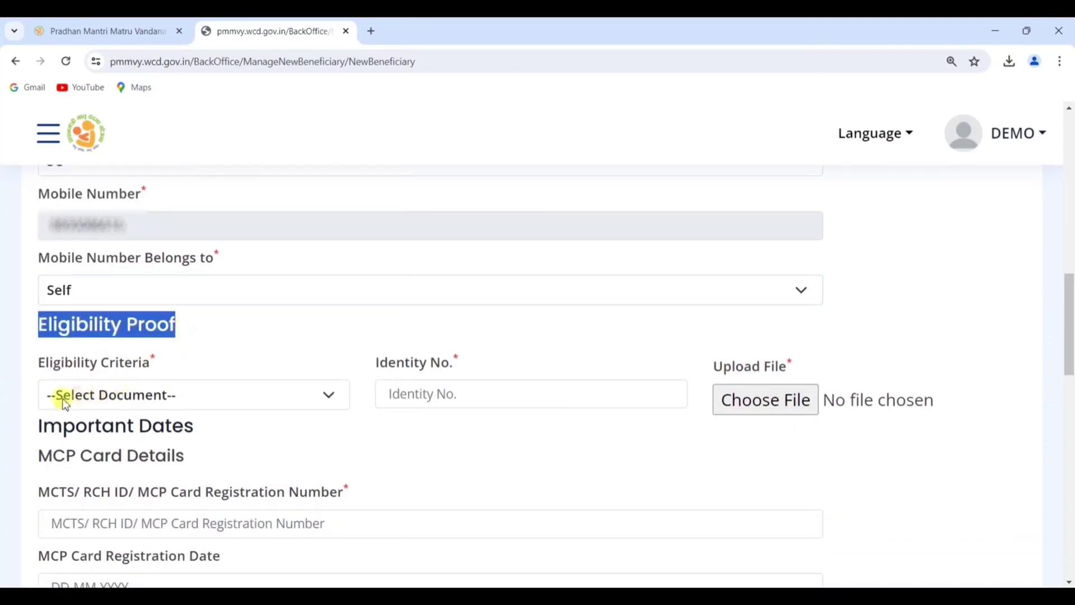
{"action": "left_click", "coordinate": [99, 395]}
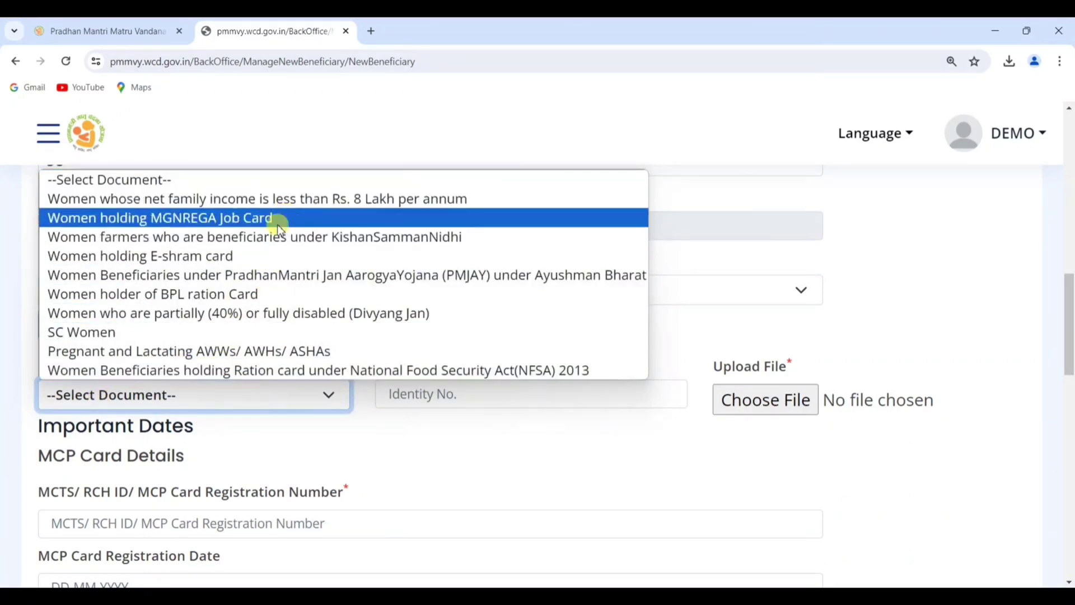
{"action": "left_click", "coordinate": [224, 256]}
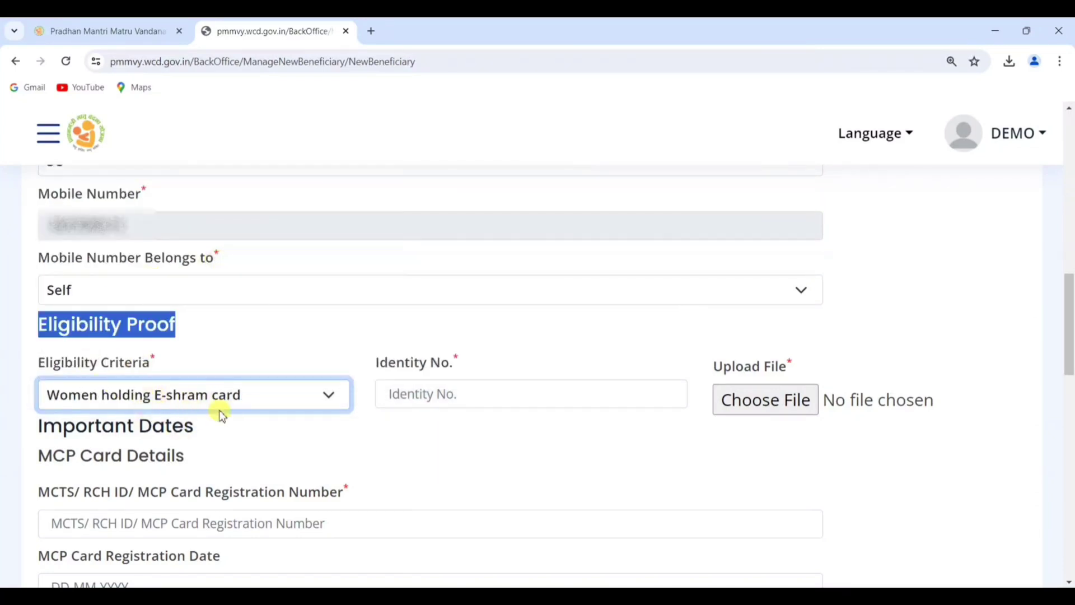
- Examine the identity number and file upload fields, the MCP card registration details, and the LMP and ANC date fields
{"action": "left_click", "coordinate": [426, 397]}
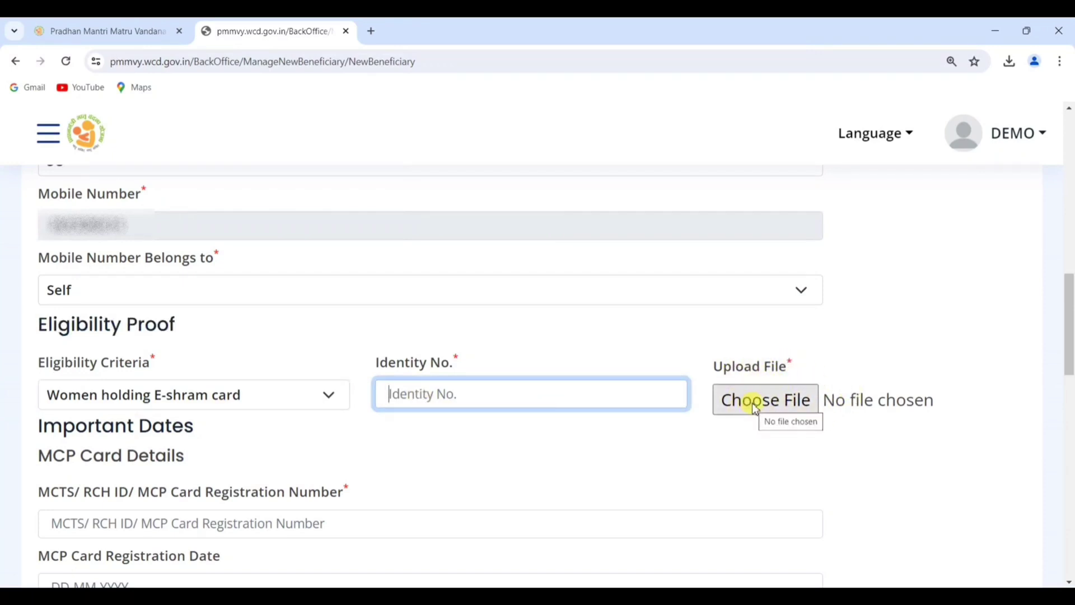
{"action": "scroll", "coordinate": [235, 406], "scroll_direction": "down", "scroll_amount": 1}
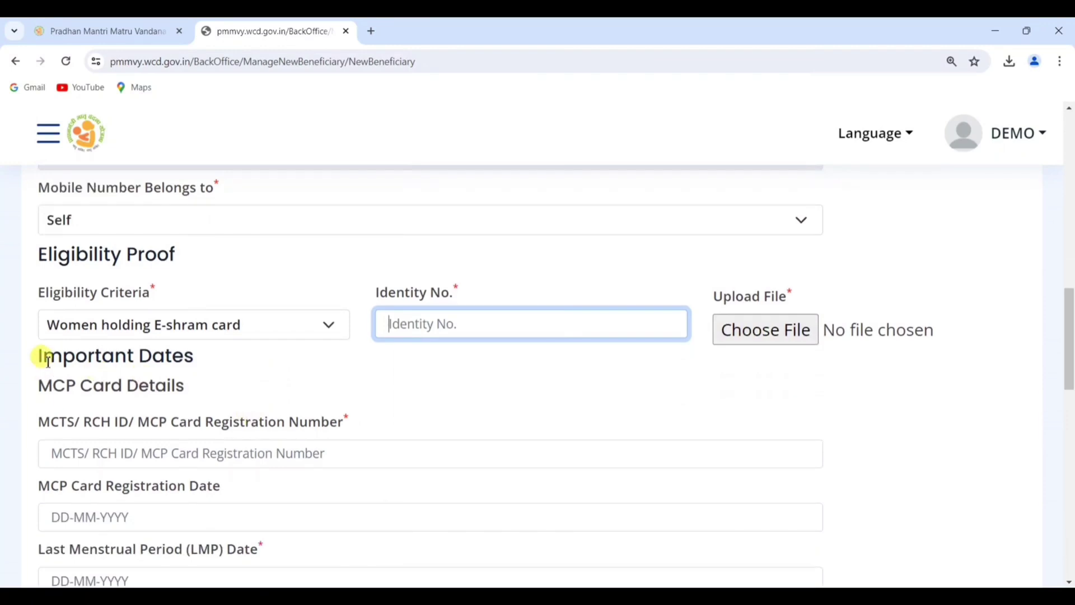
{"action": "left_click_drag", "start_coordinate": [40, 360], "coordinate": [205, 363]}
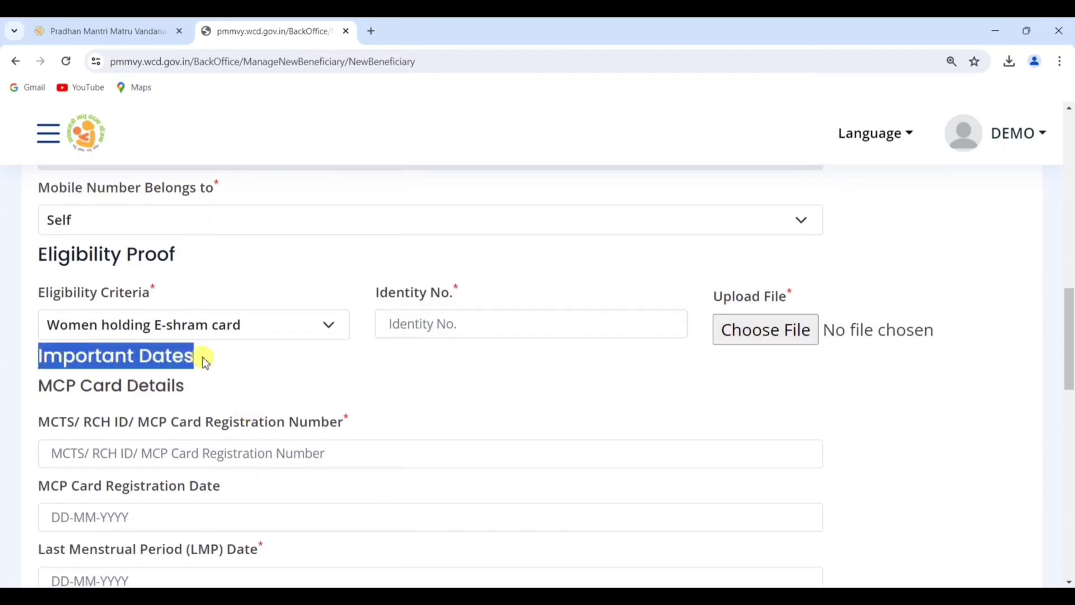
{"action": "scroll", "coordinate": [228, 363], "scroll_direction": "down", "scroll_amount": 2}
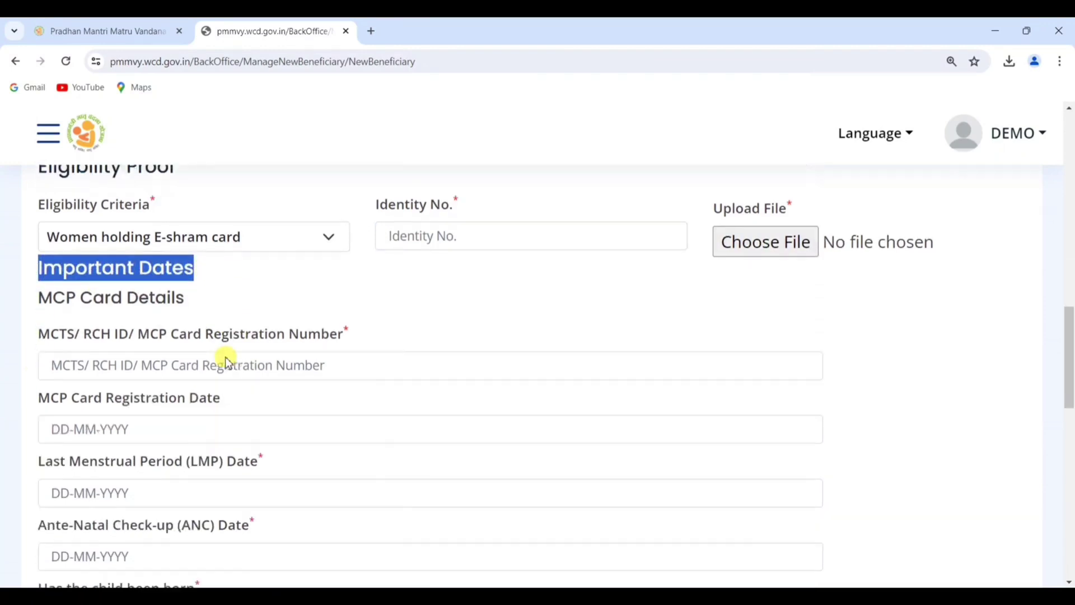
{"action": "left_click_drag", "start_coordinate": [39, 247], "coordinate": [191, 260]}
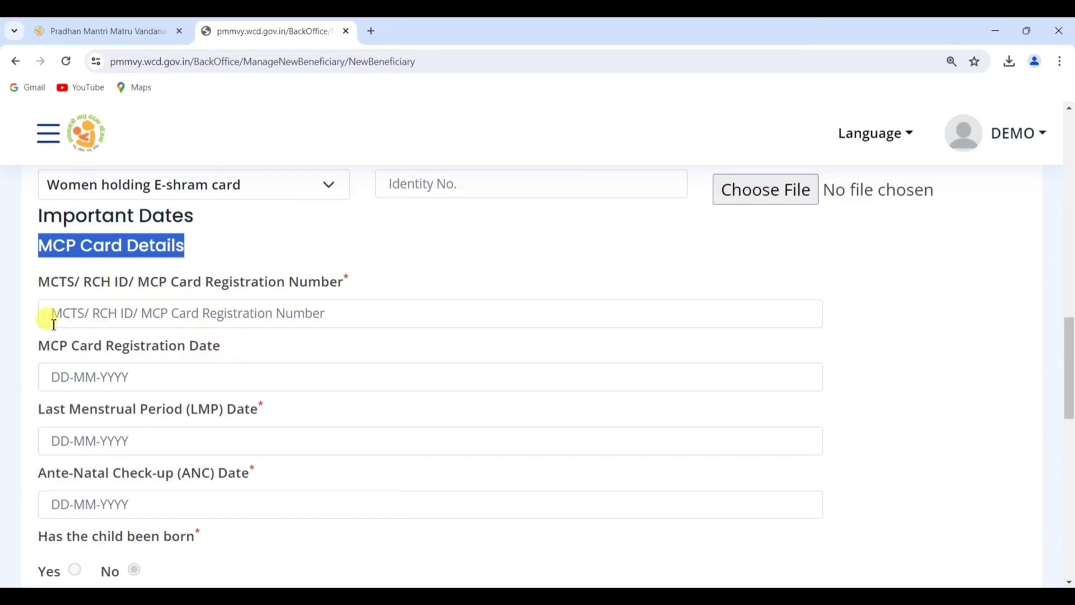
{"action": "left_click", "coordinate": [72, 314]}
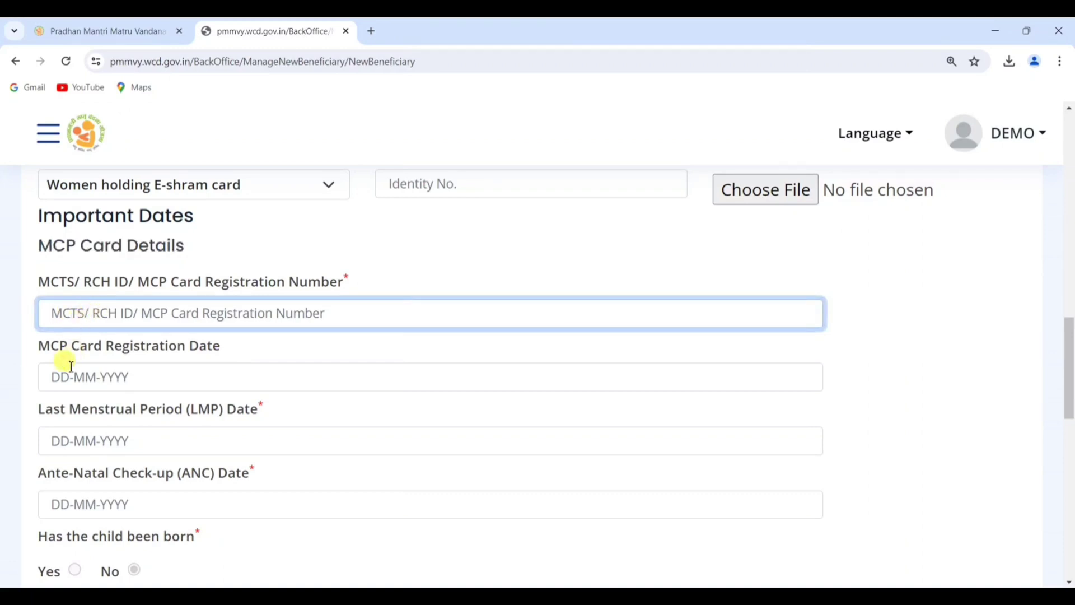
{"action": "left_click", "coordinate": [56, 376]}
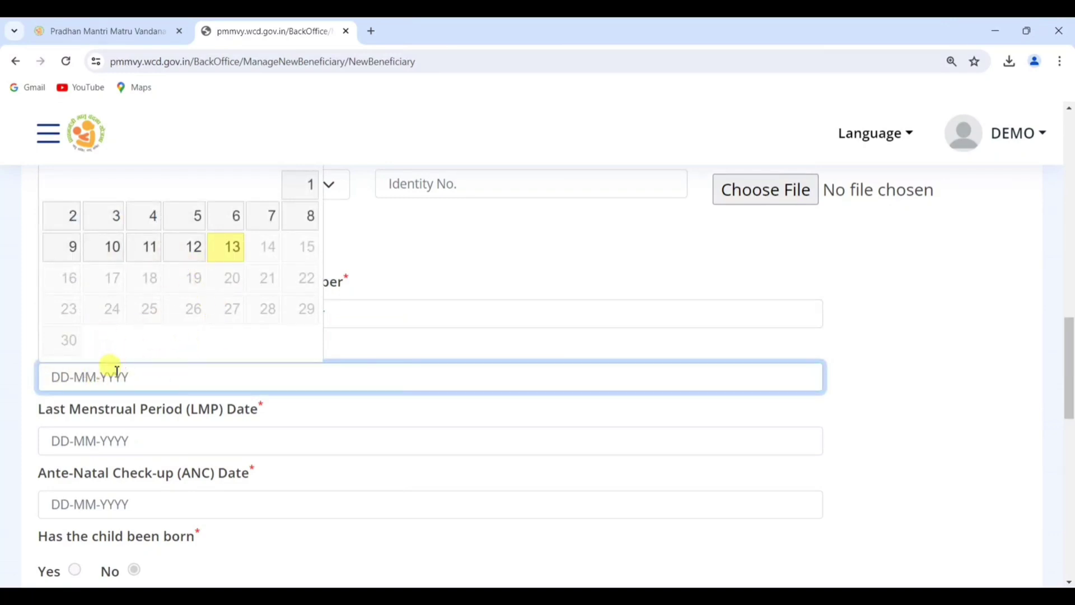
{"action": "left_click", "coordinate": [45, 411]}
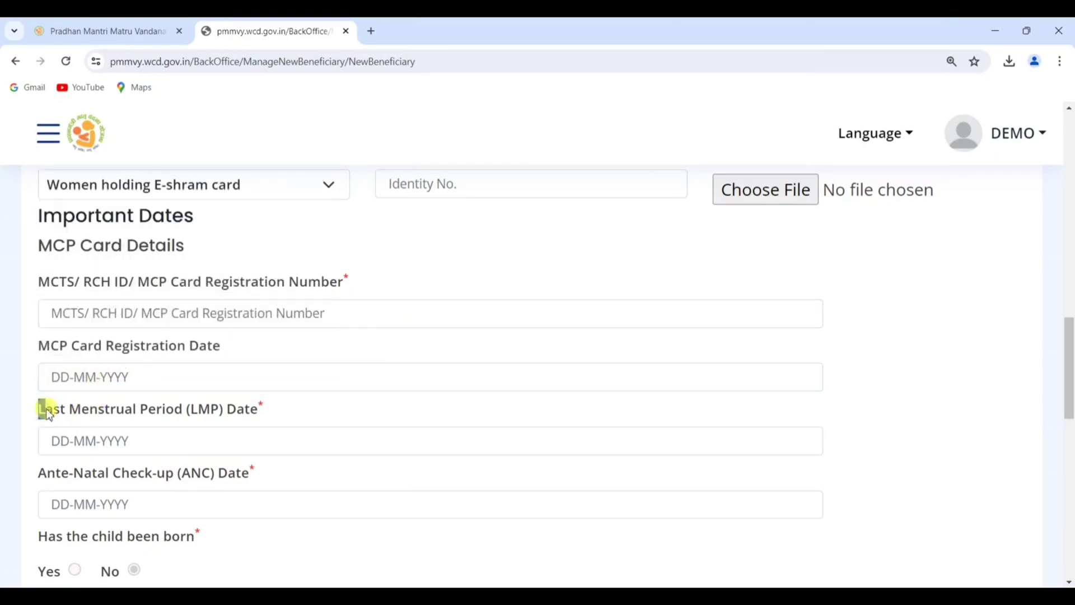
{"action": "left_click_drag", "start_coordinate": [48, 413], "coordinate": [115, 422]}
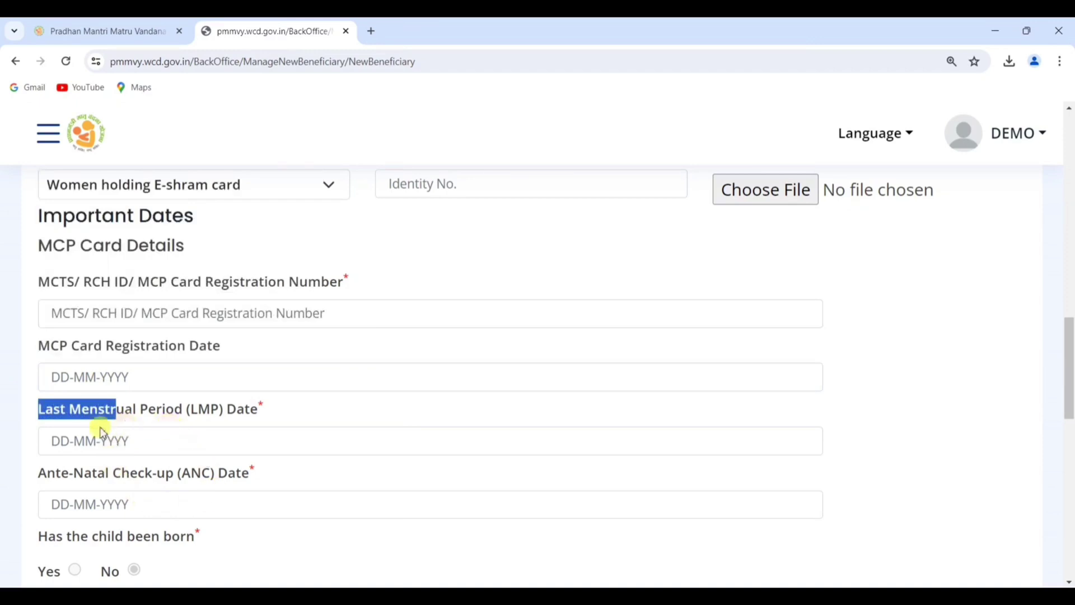
{"action": "left_click", "coordinate": [120, 475]}
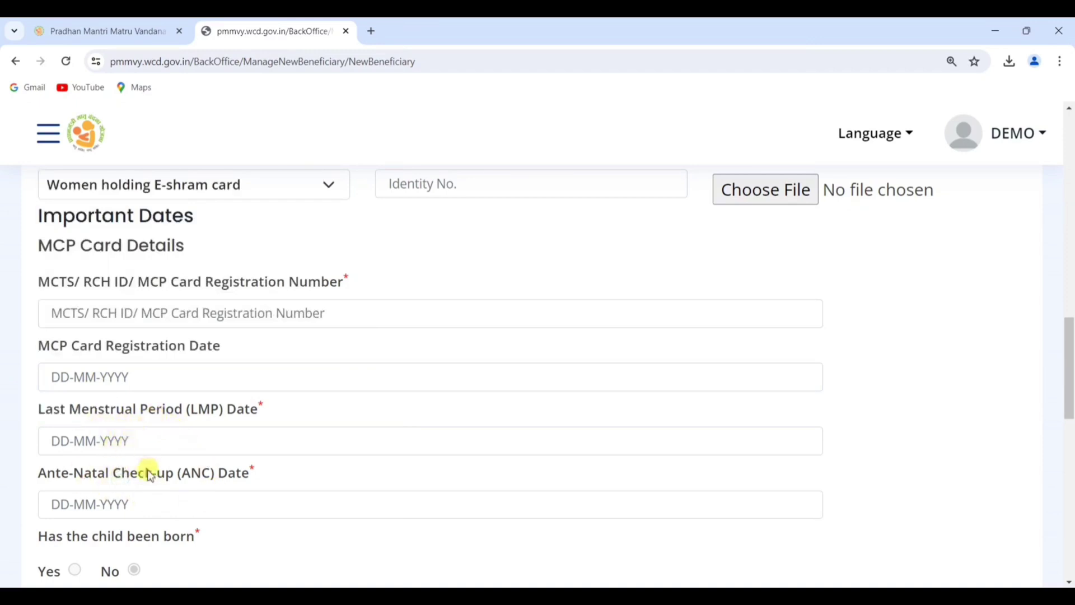
{"action": "scroll", "coordinate": [150, 476], "scroll_direction": "down", "scroll_amount": 3}
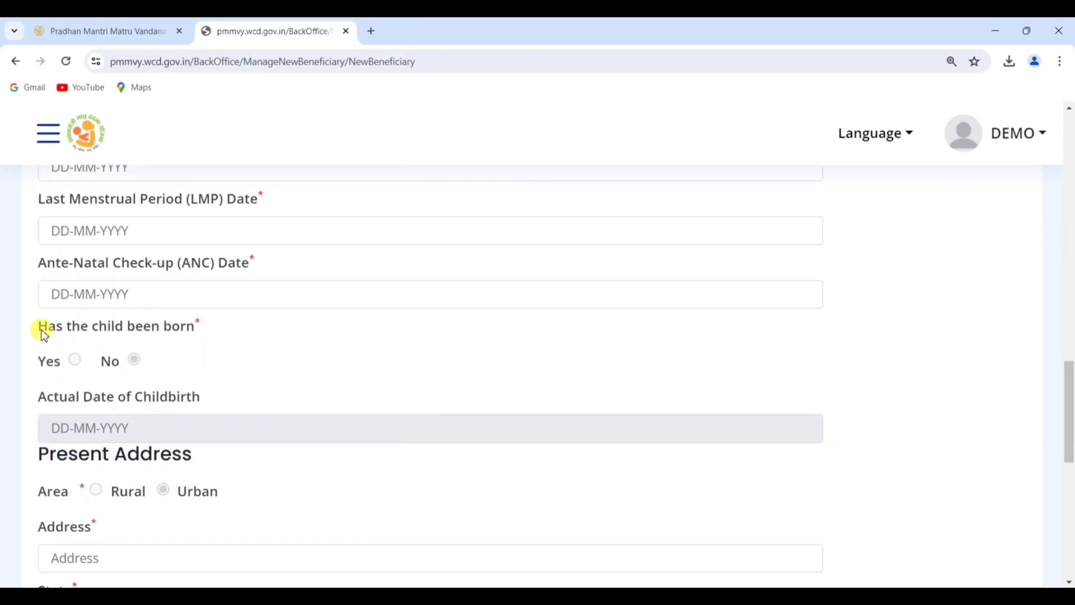
- Examine the child birth question, the Actual Date of Childbirth field and the area and address fields under Present Address
{"action": "left_click_drag", "start_coordinate": [43, 332], "coordinate": [204, 331]}
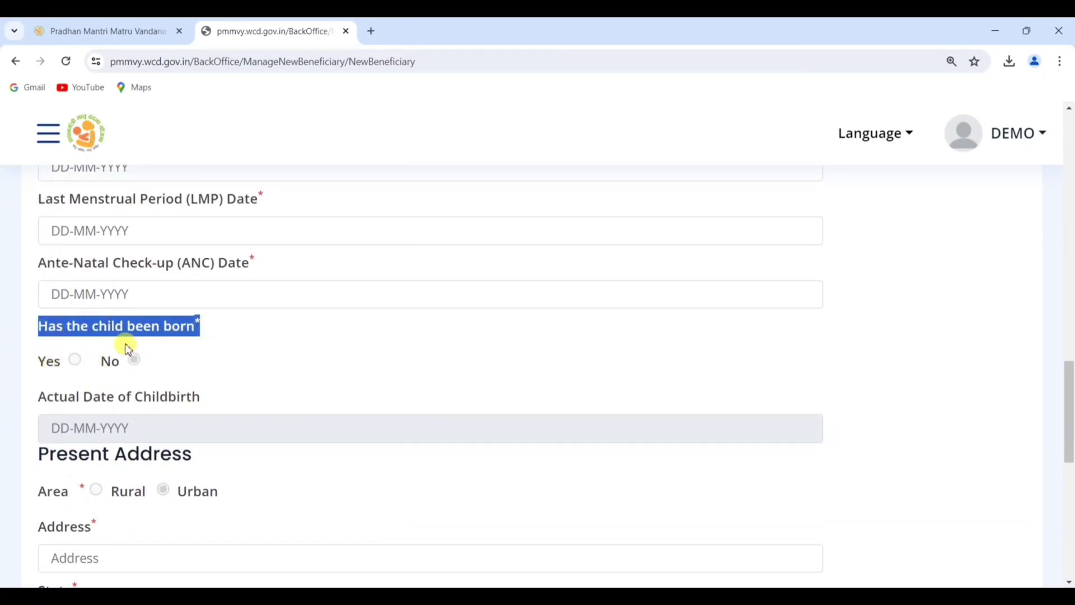
{"action": "left_click", "coordinate": [137, 375]}
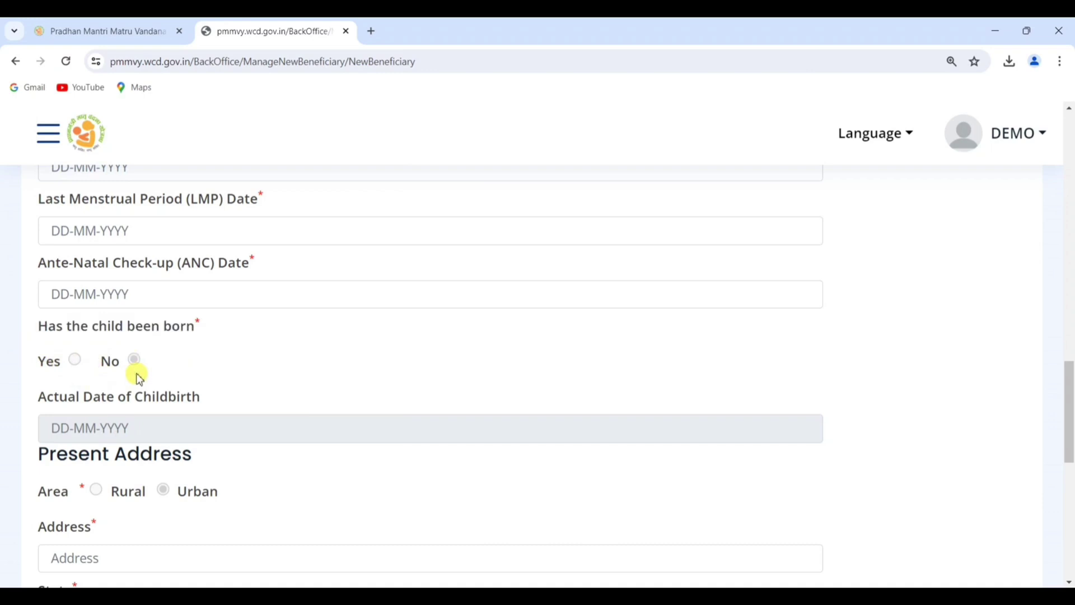
{"action": "scroll", "coordinate": [137, 375], "scroll_direction": "down", "scroll_amount": 1}
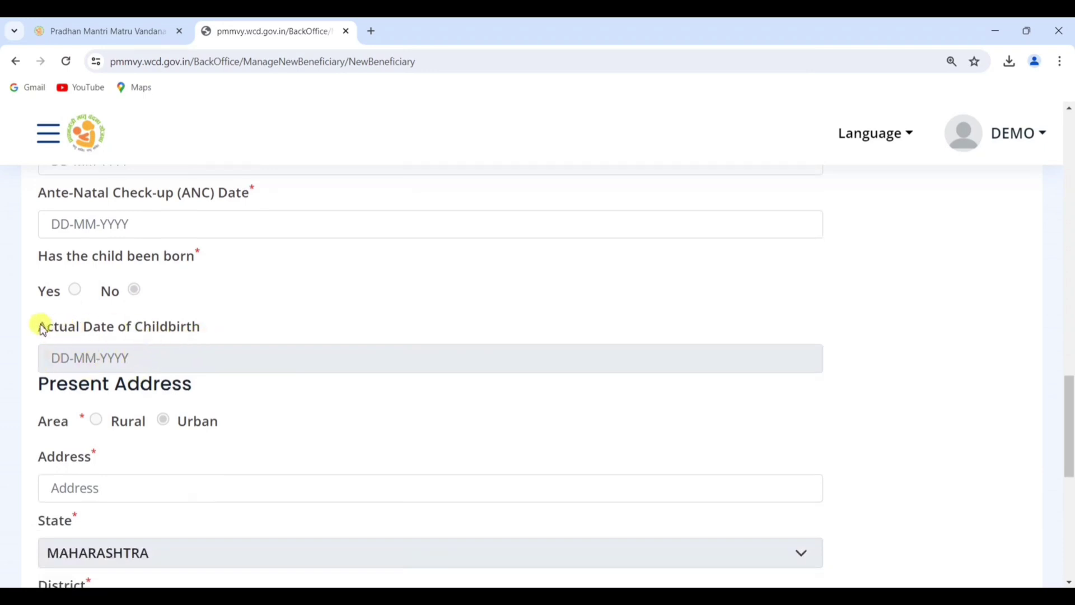
{"action": "left_click_drag", "start_coordinate": [38, 325], "coordinate": [190, 331]}
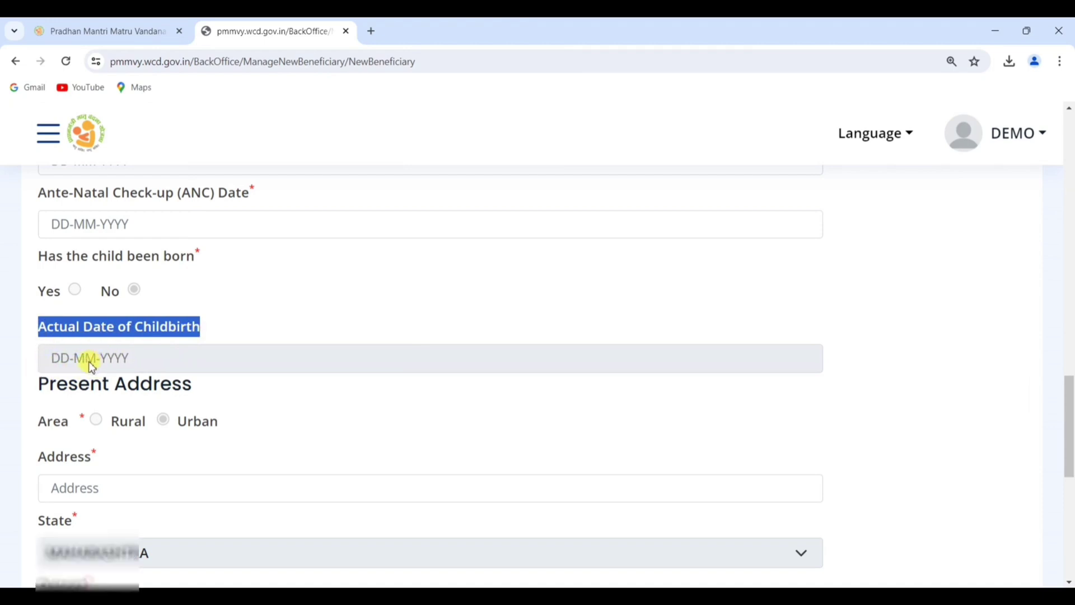
{"action": "scroll", "coordinate": [88, 361], "scroll_direction": "down", "scroll_amount": 1}
{"action": "left_click_drag", "start_coordinate": [37, 313], "coordinate": [218, 328]}
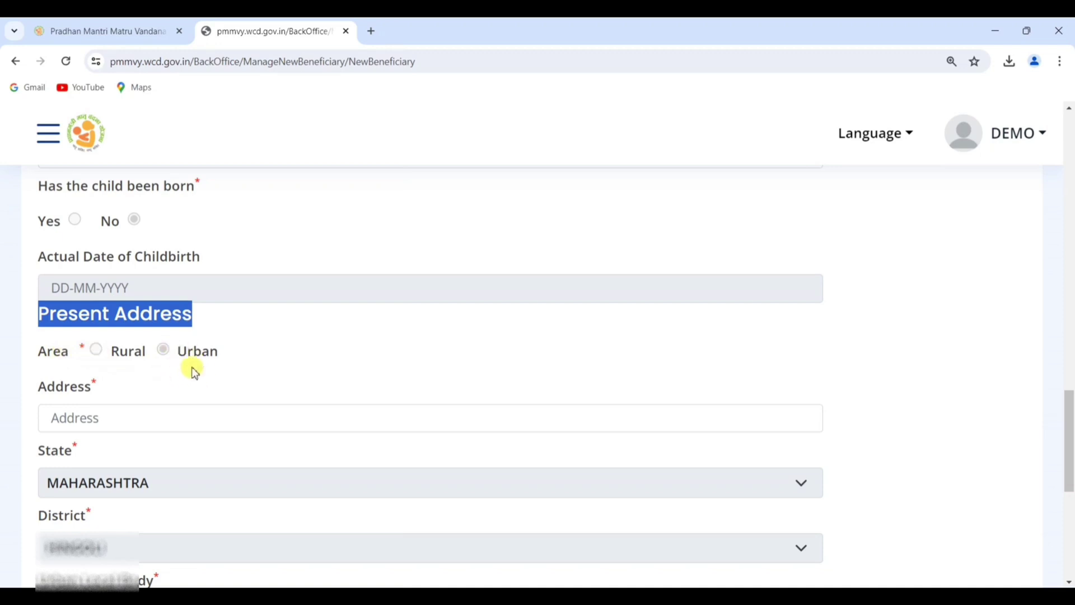
{"action": "scroll", "coordinate": [185, 356], "scroll_direction": "down", "scroll_amount": 2}
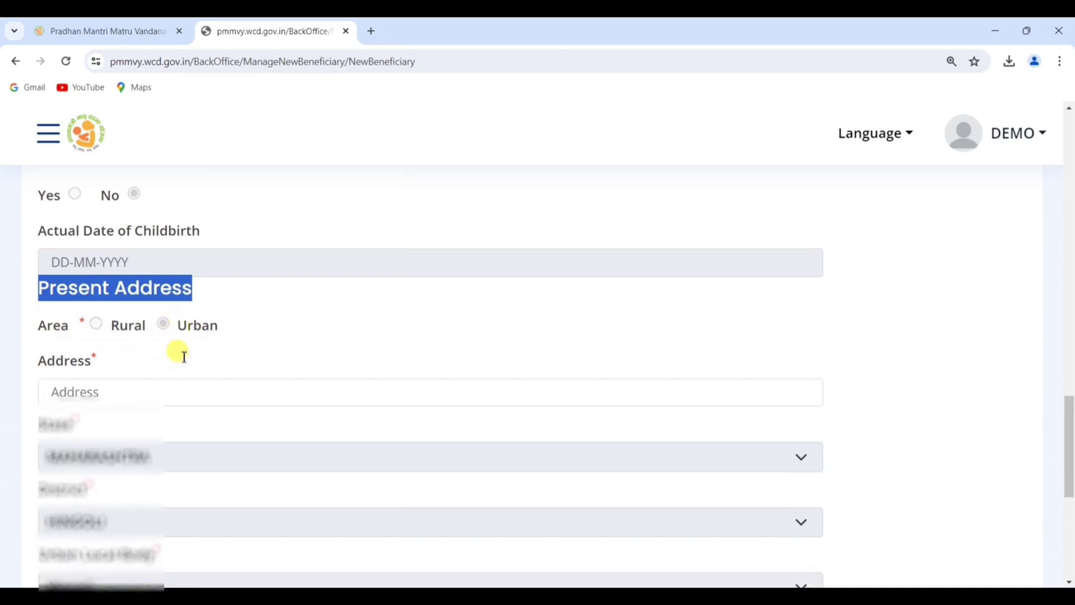
{"action": "left_click", "coordinate": [57, 345]}
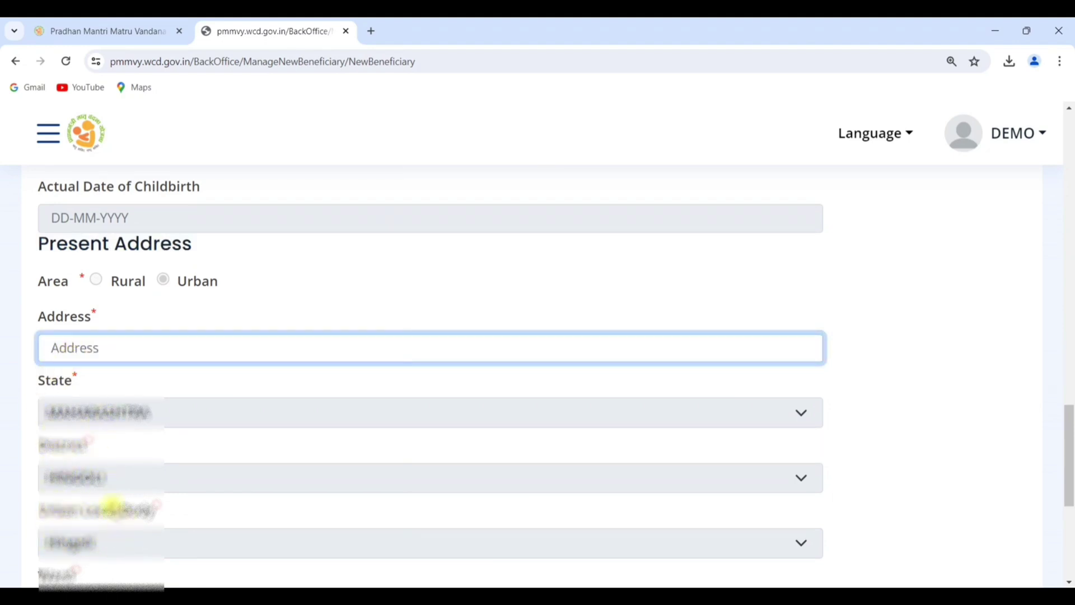
- Choose the assigned Anganwadi below the Pincode field and submit the beneficiary registration form
{"action": "scroll", "coordinate": [123, 507], "scroll_direction": "down", "scroll_amount": 5}
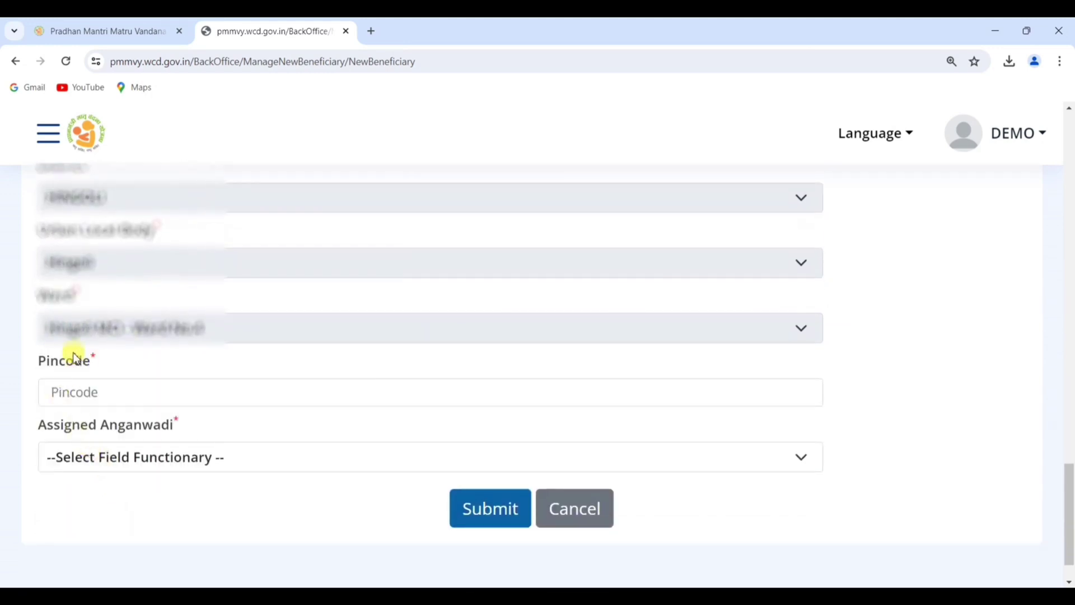
{"action": "left_click", "coordinate": [61, 389]}
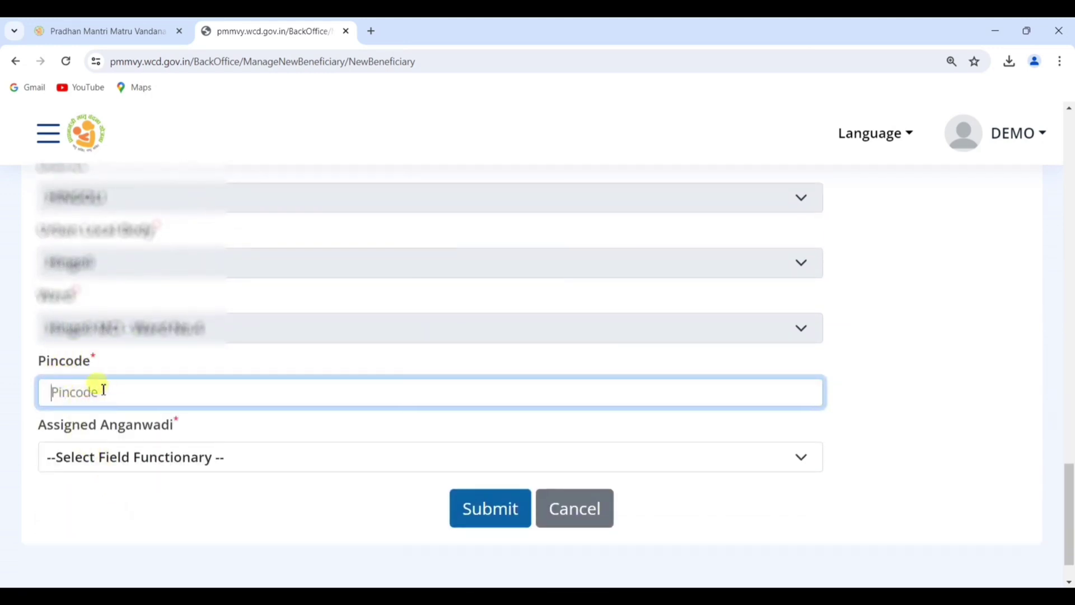
{"action": "left_click", "coordinate": [88, 463]}
{"action": "left_click", "coordinate": [141, 502]}
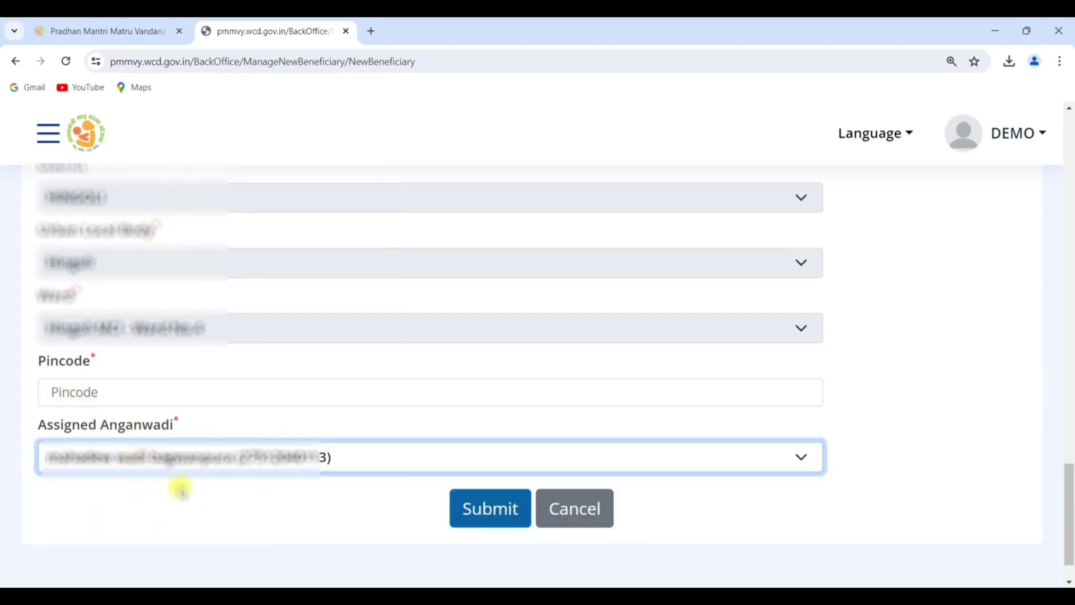
{"action": "left_click", "coordinate": [502, 514]}
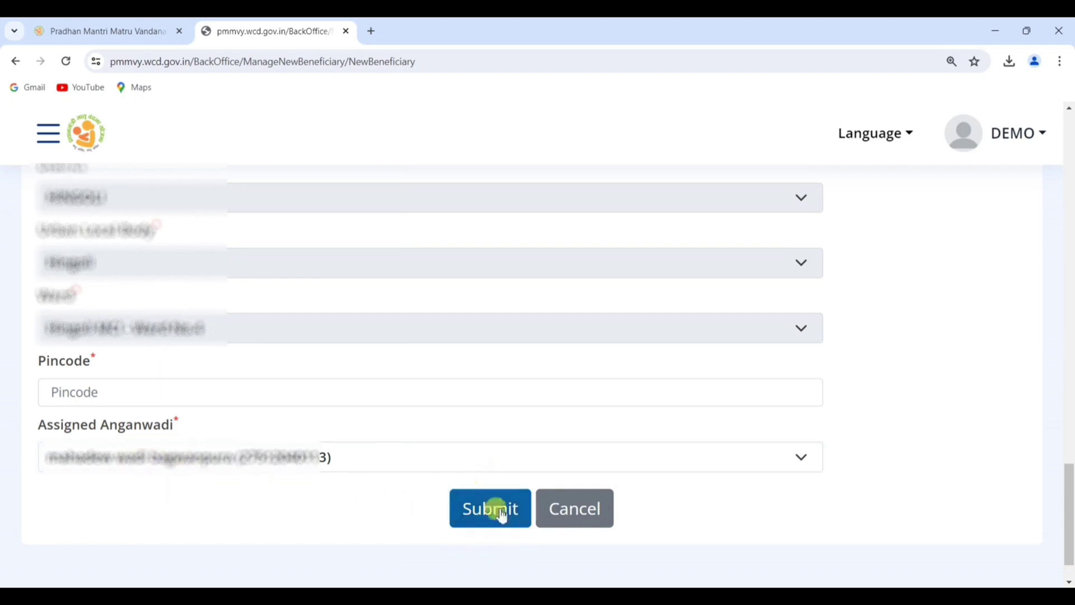